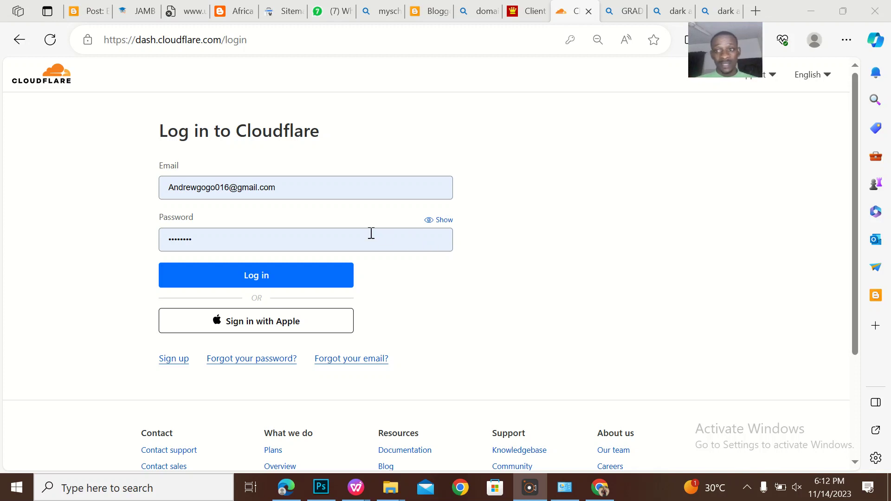
Step: Log in to Cloudflare and reload the Websites list showing one active and one pending site
click(295, 282)
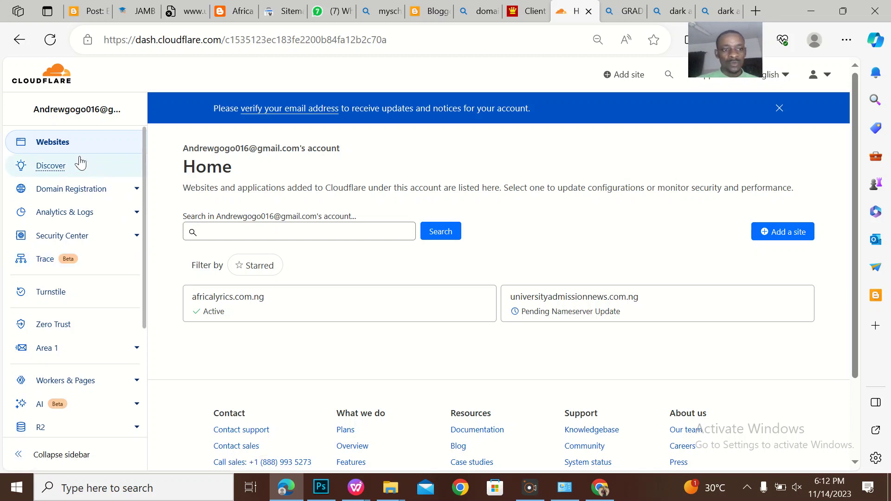
click(35, 146)
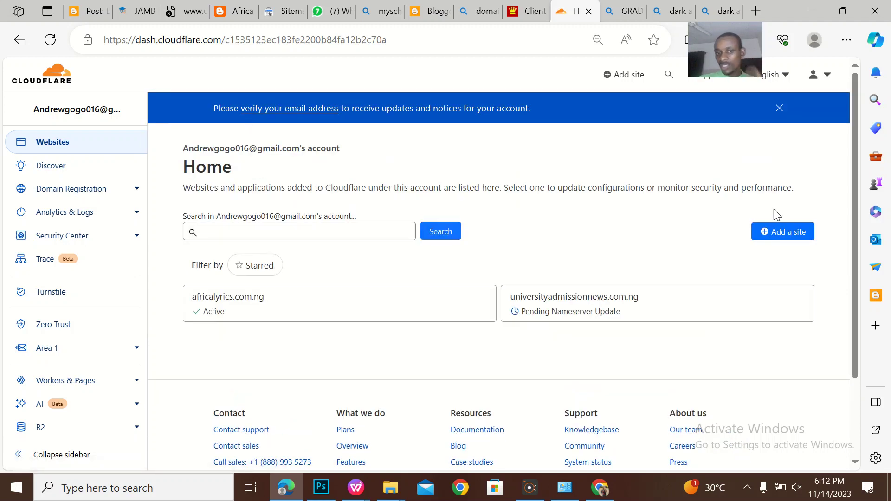
Step: Enter the domain Jiggynonstop.com.ng in the Add a site form and submit it
click(788, 231)
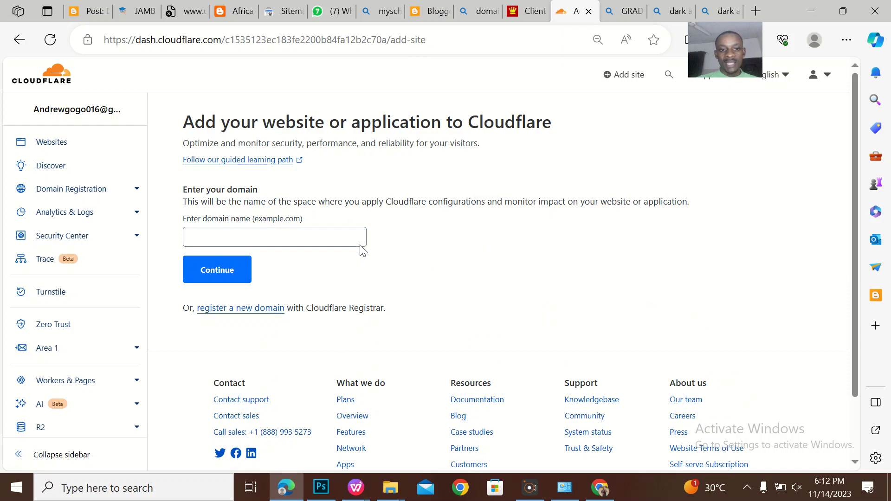
click(275, 237)
text(www)
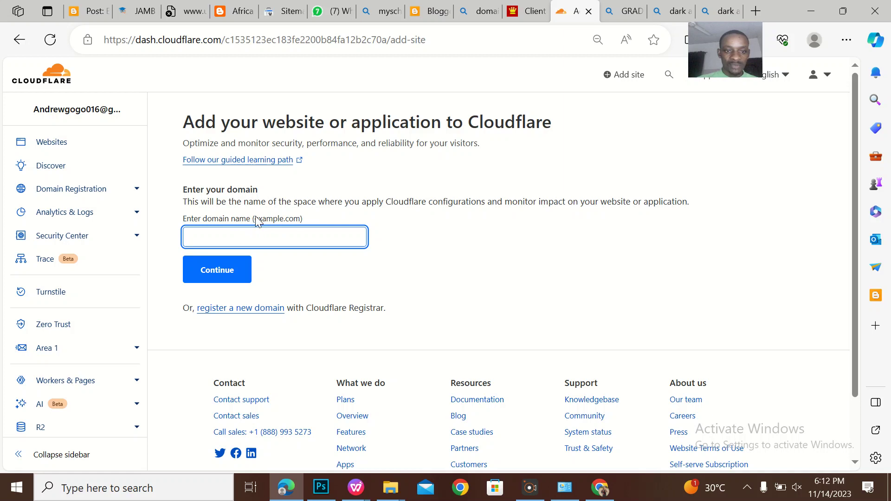
drag(256, 219, 304, 219)
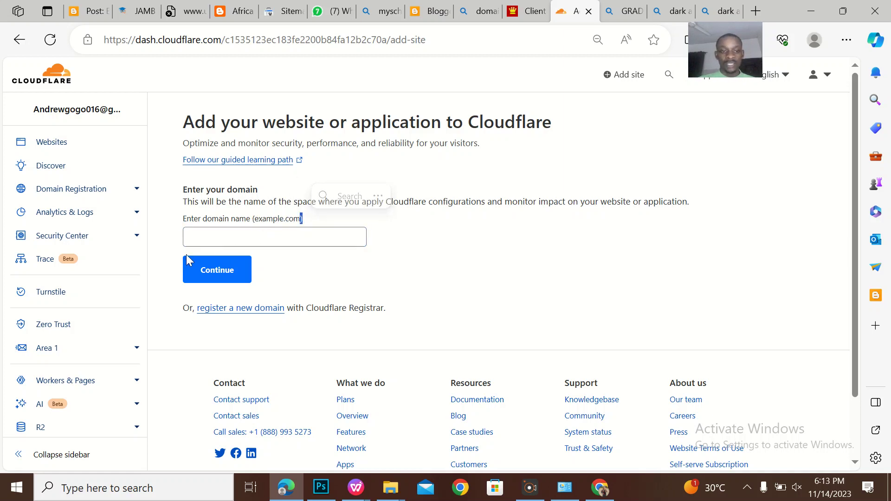
click(230, 238)
text(jig)
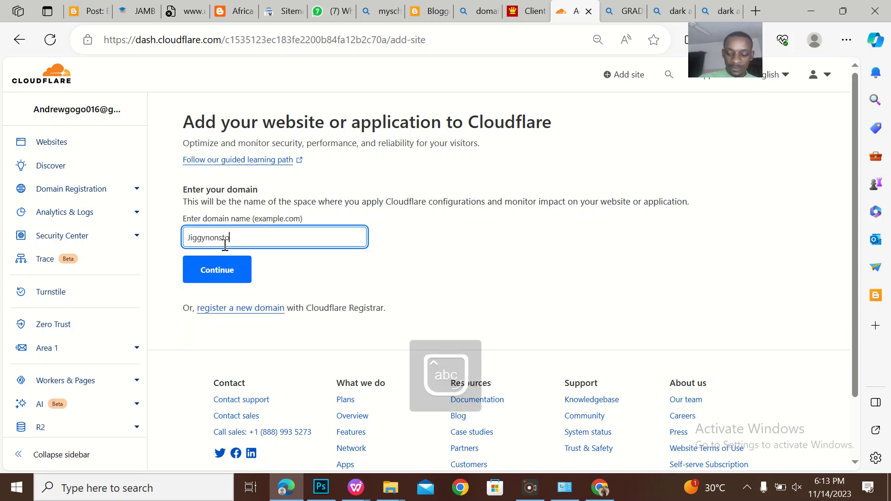
text(p.com.ng)
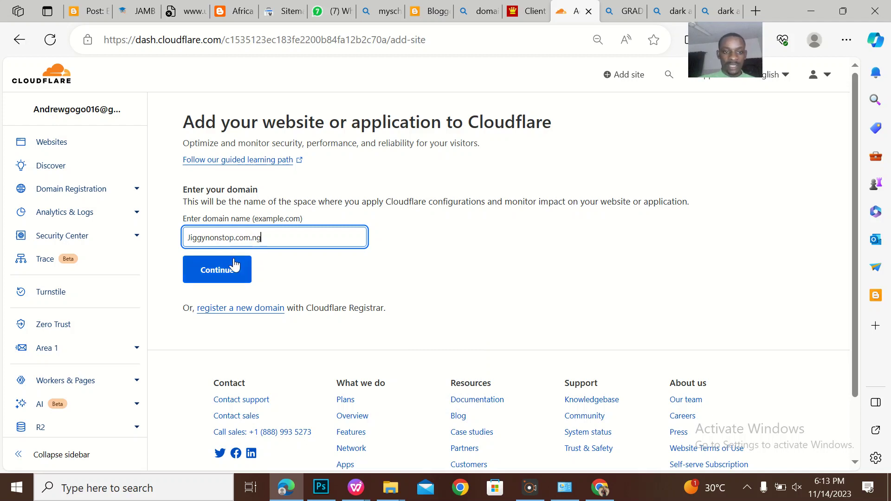
click(230, 267)
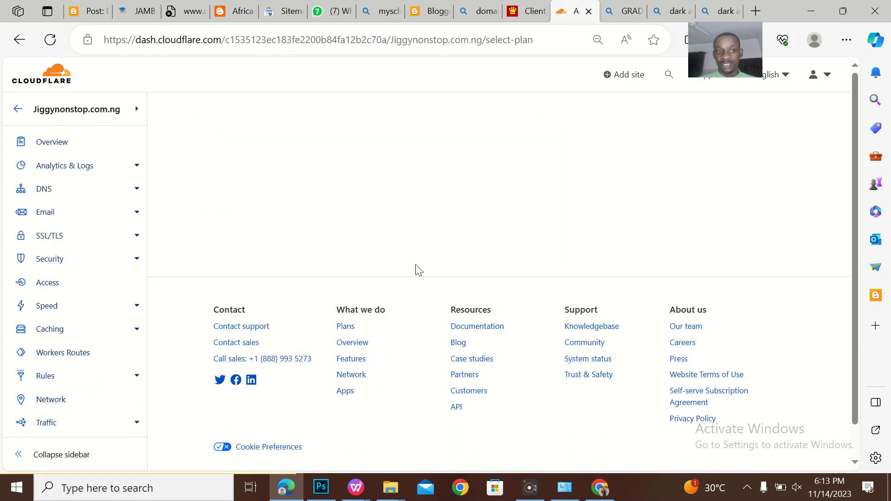
Step: Reload the website list, then open and reload the africalyrics.com.ng overview on the Free plan
click(18, 109)
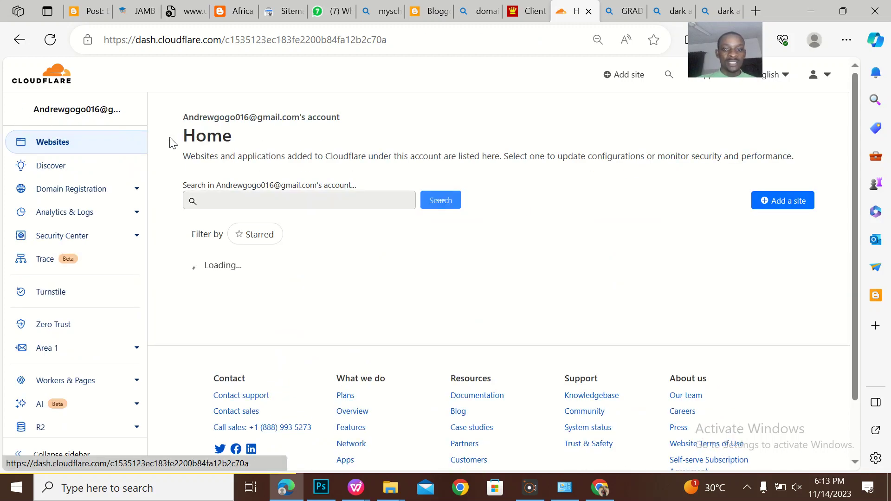
click(84, 145)
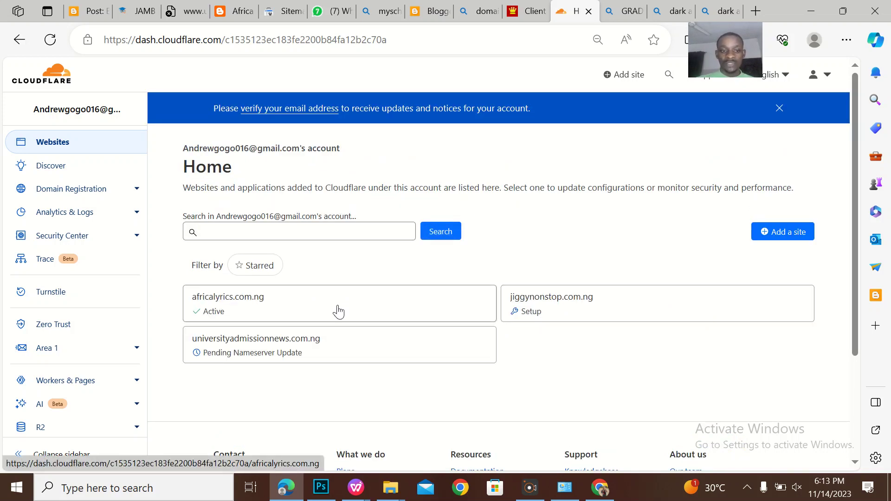
click(237, 304)
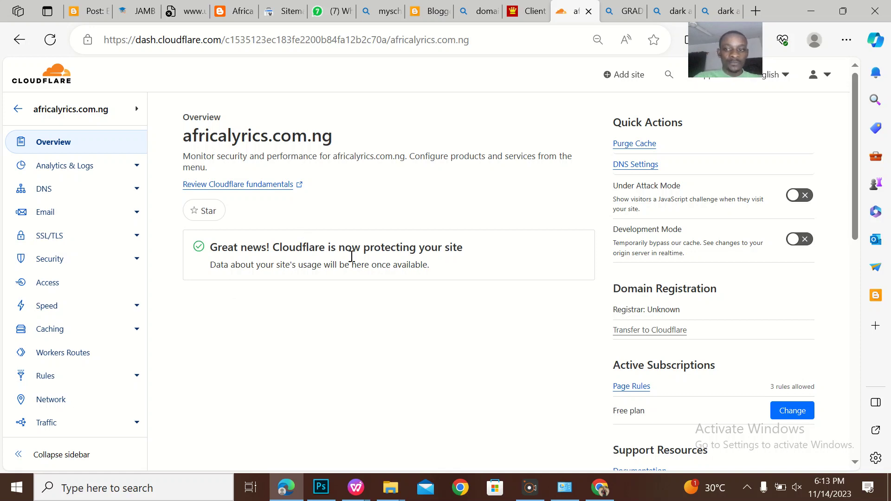
click(69, 143)
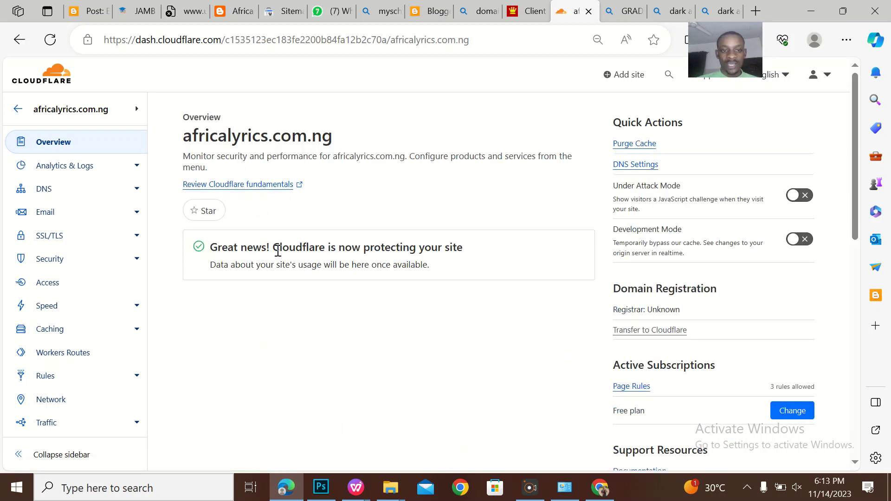
drag(472, 248, 211, 247)
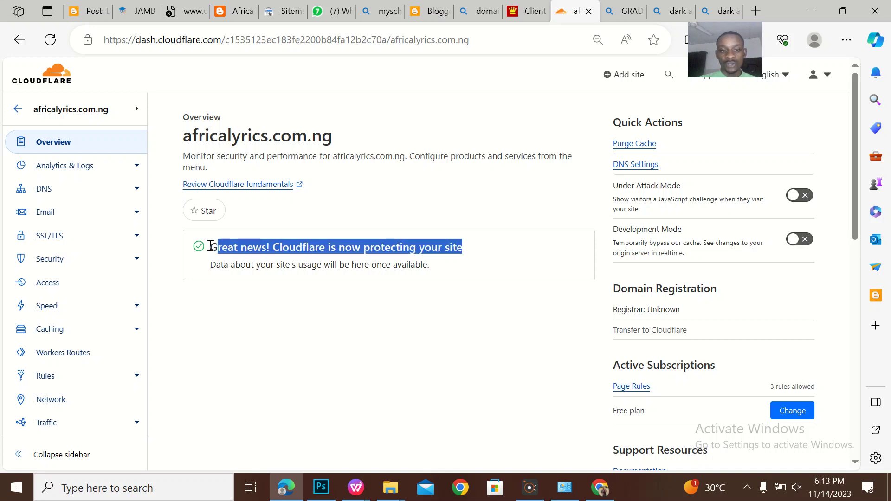
click(252, 262)
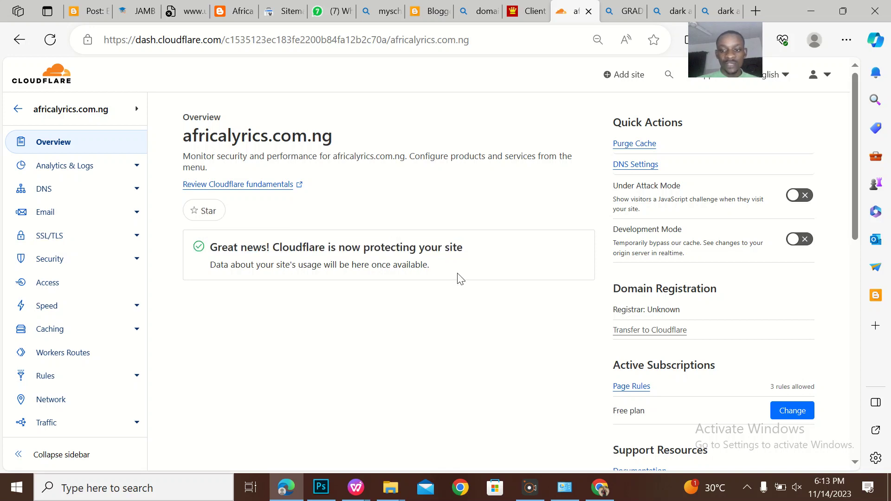
drag(430, 264, 210, 265)
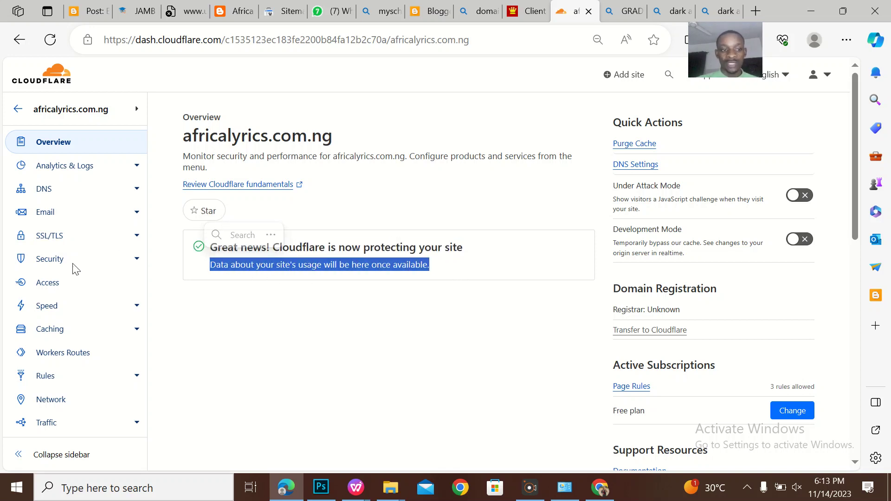
click(50, 258)
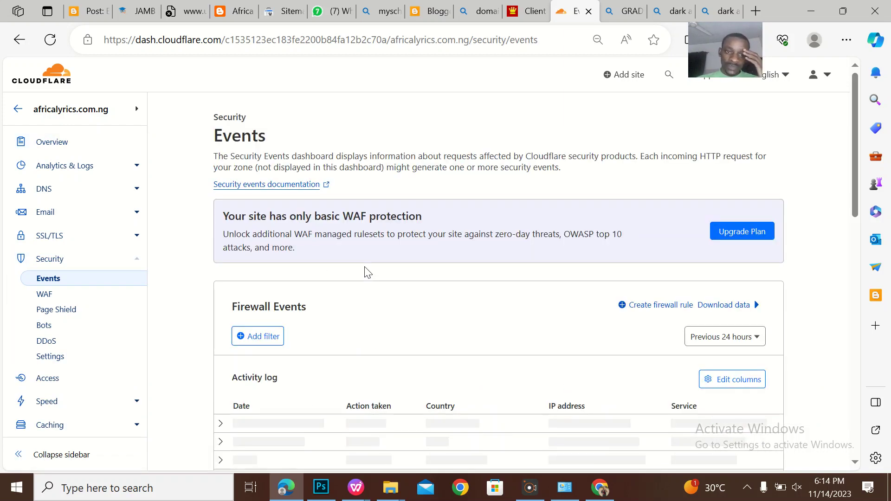
scroll(368, 271, down, 3)
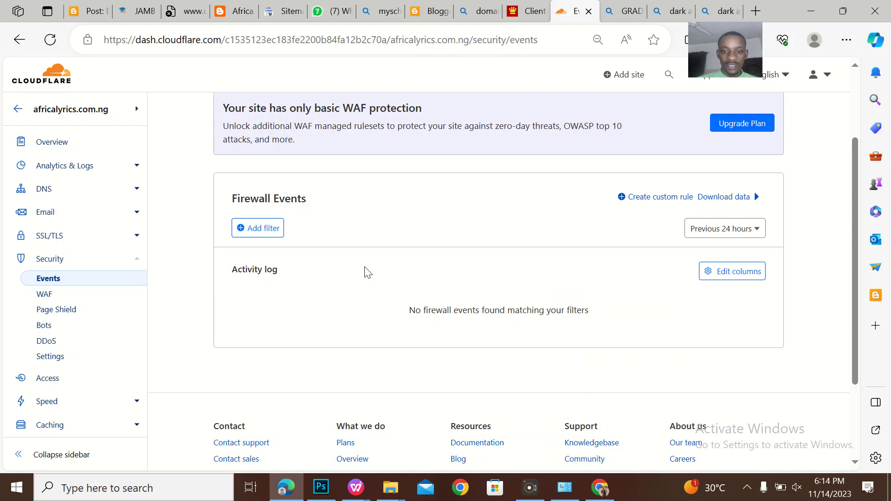
scroll(367, 272, up, 3)
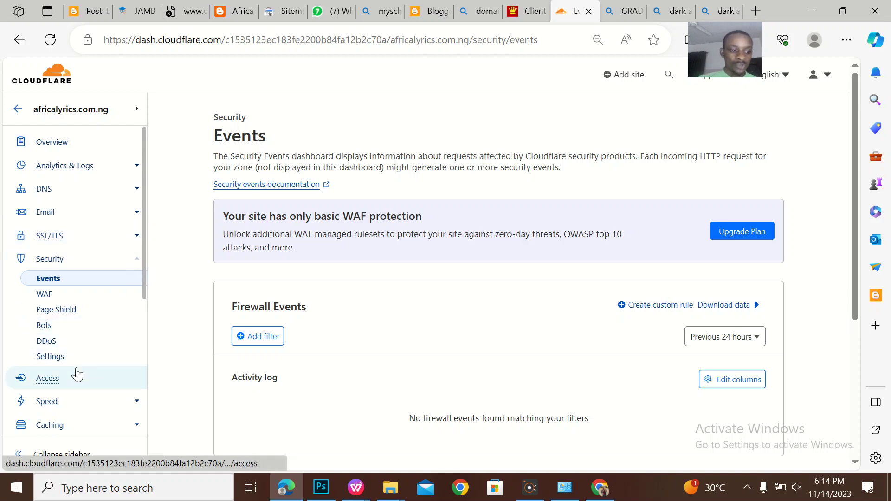
scroll(80, 377, down, 3)
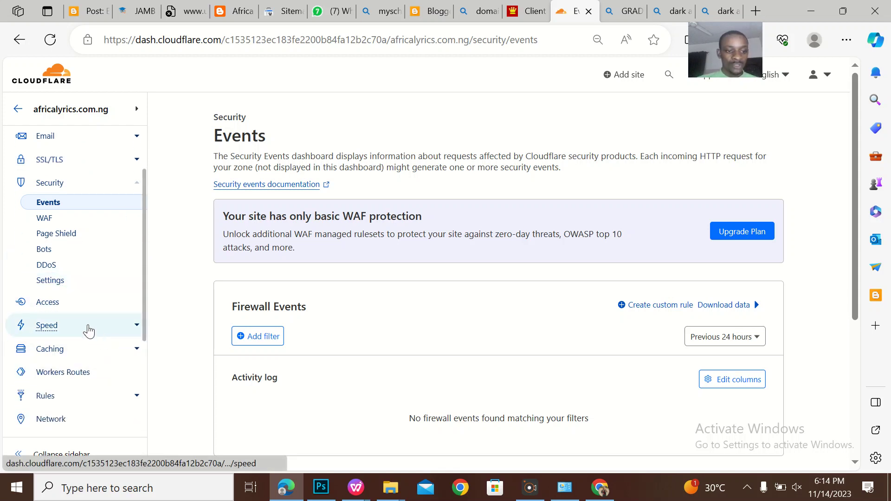
Step: Leave the empty firewall events log for africalyrics.com.ng's Speed section
click(93, 324)
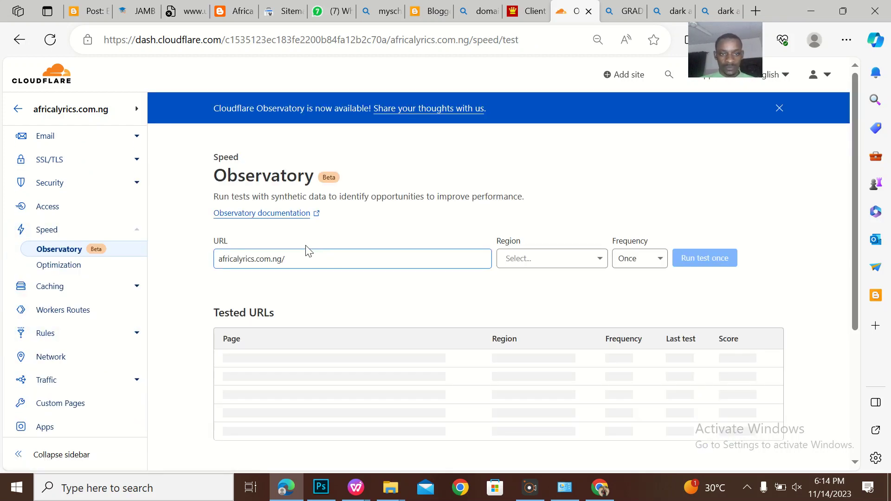
scroll(306, 246, down, 1)
scroll(306, 245, down, 2)
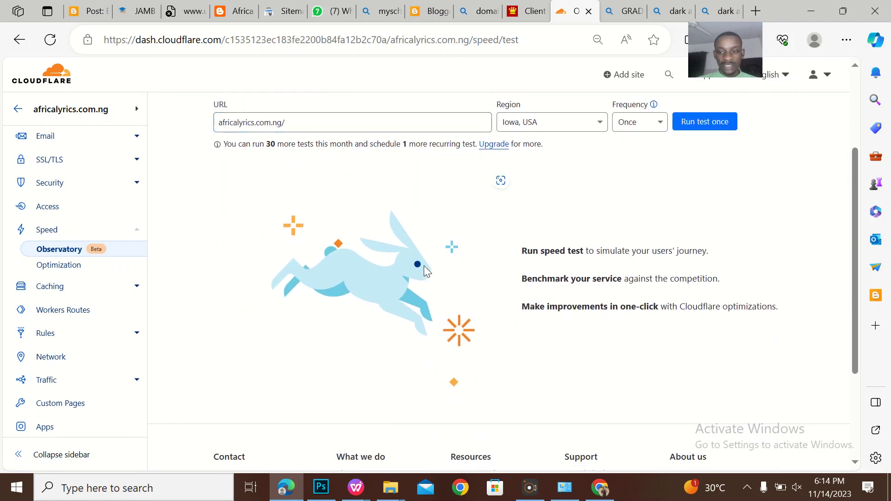
scroll(426, 256, up, 3)
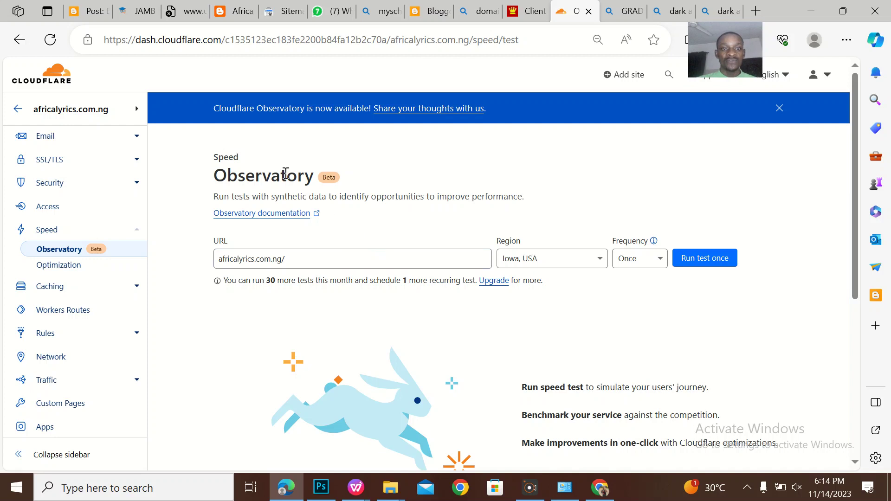
Step: Switch to the browser tab showing the live africalyrics.com.ng lyrics homepage
click(229, 12)
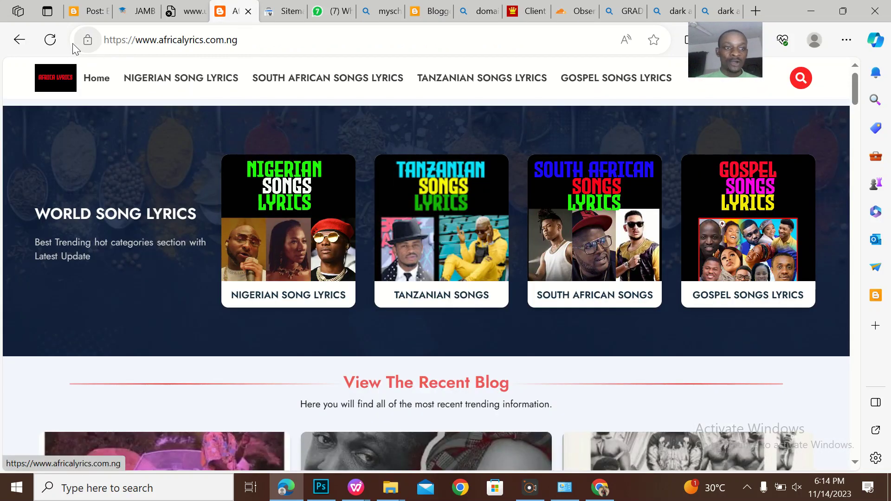
Step: Reload africalyrics.com.ng and view its site info: secure connection, one cookie, zero trackers
click(50, 40)
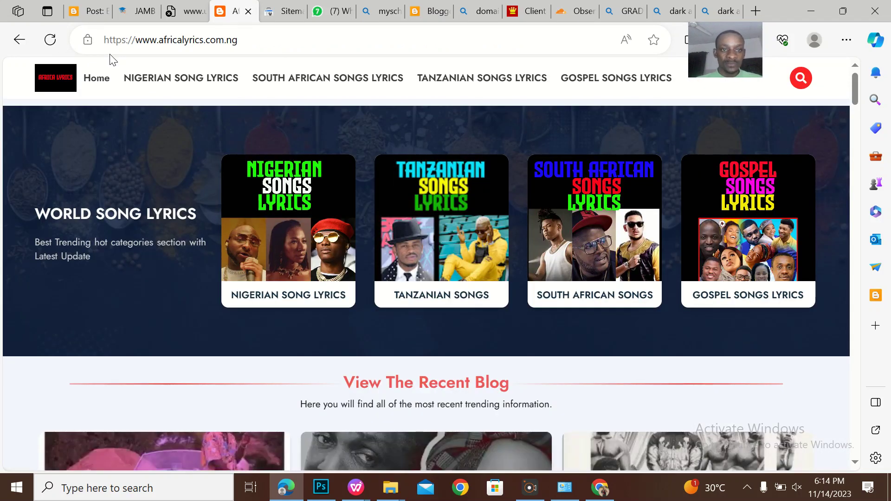
click(52, 42)
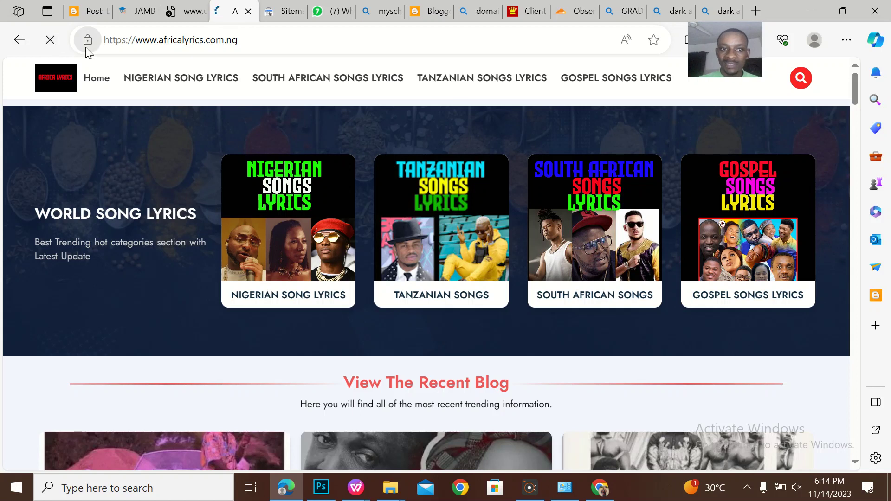
click(51, 40)
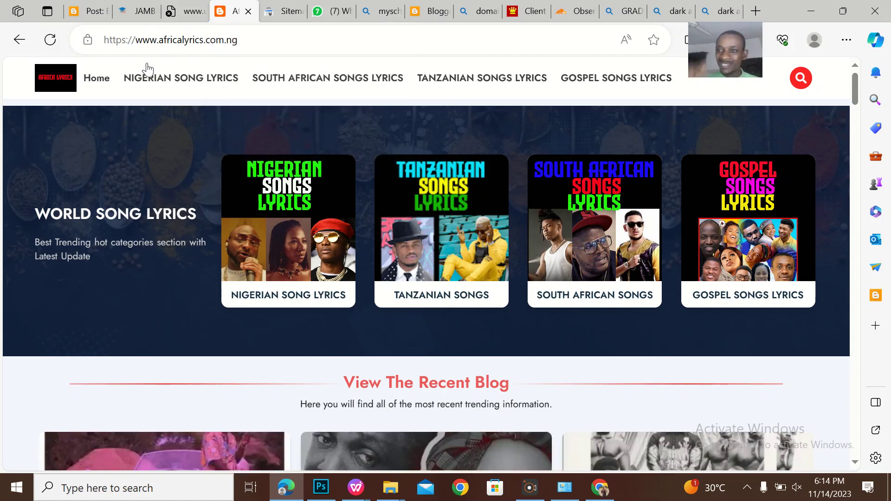
click(88, 41)
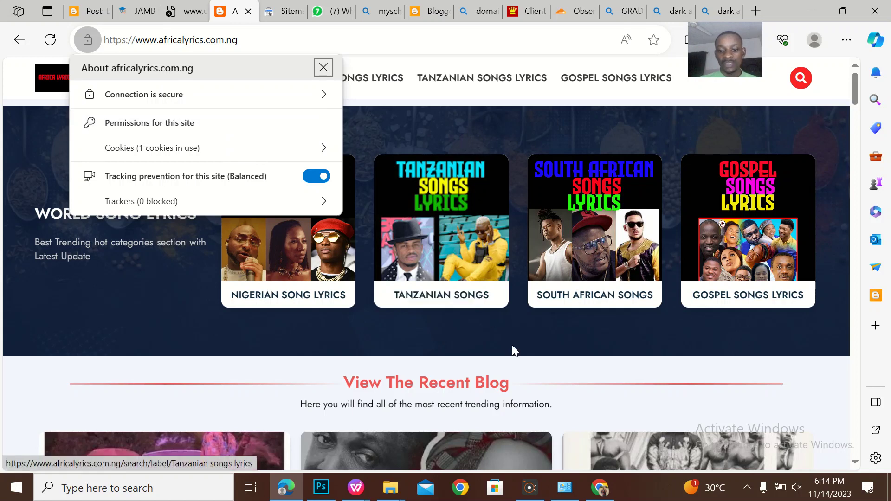
Step: Zoom out the Cloudflare tab and view Traffic bandwidth stats: 192 requests, 5.66 MB over 24 hours
click(568, 12)
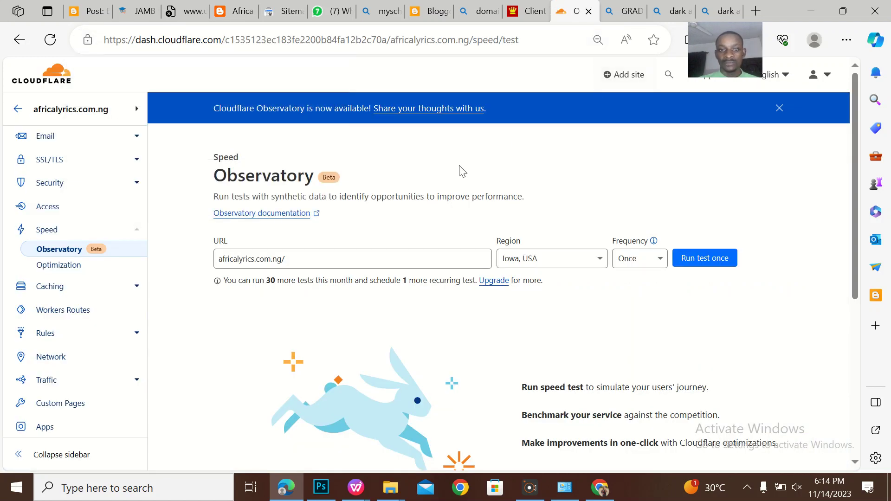
scroll(127, 178, up, 2)
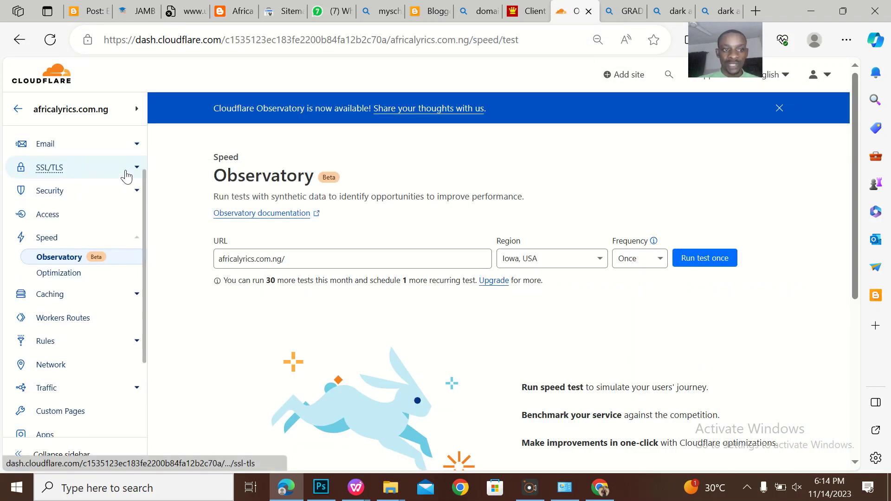
key(ctrl+minus)
key(ctrl+minus)
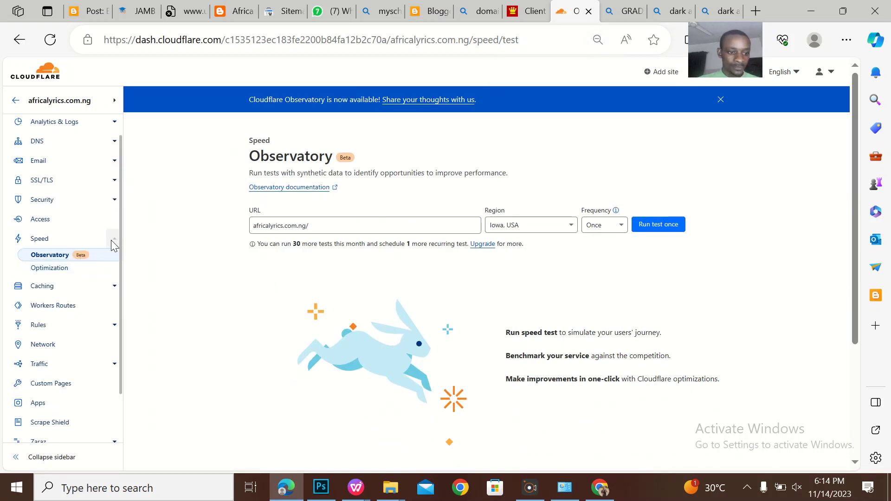
click(77, 124)
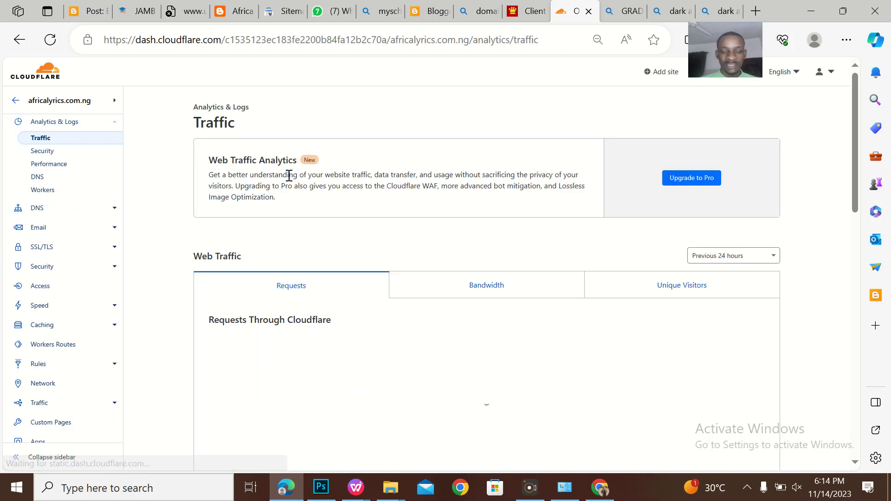
scroll(373, 259, down, 1)
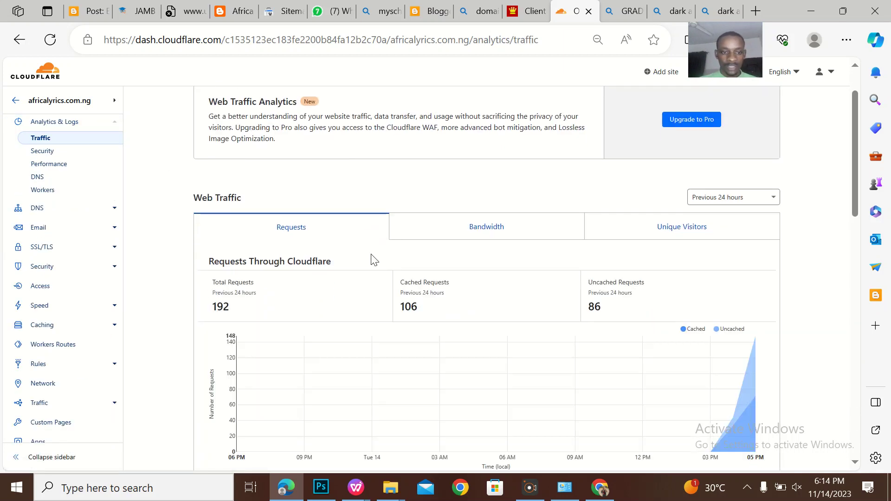
scroll(373, 259, down, 2)
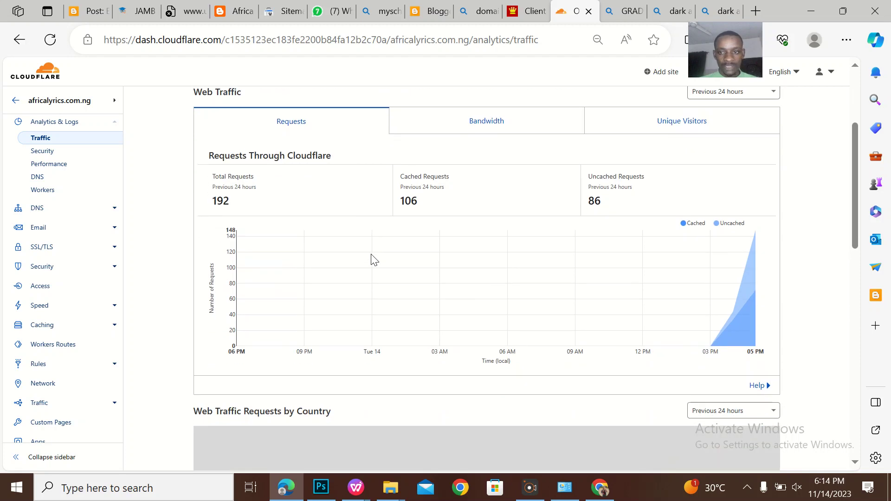
scroll(374, 258, up, 3)
scroll(373, 259, down, 2)
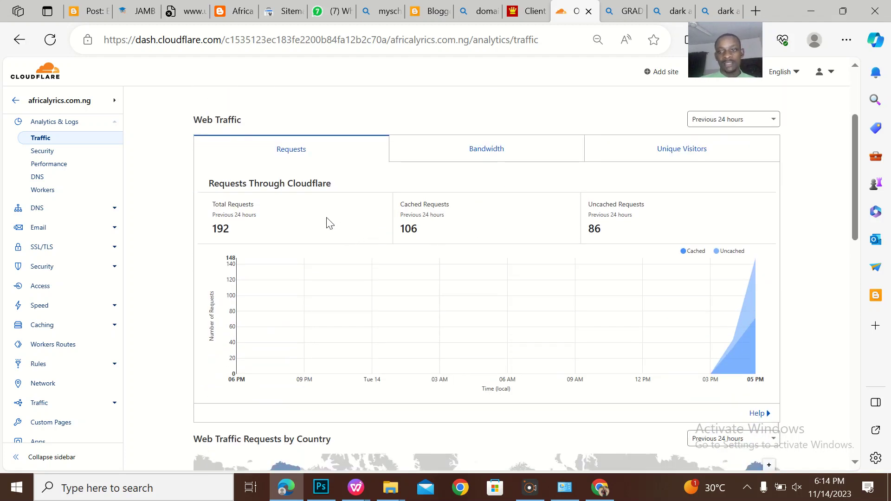
click(459, 160)
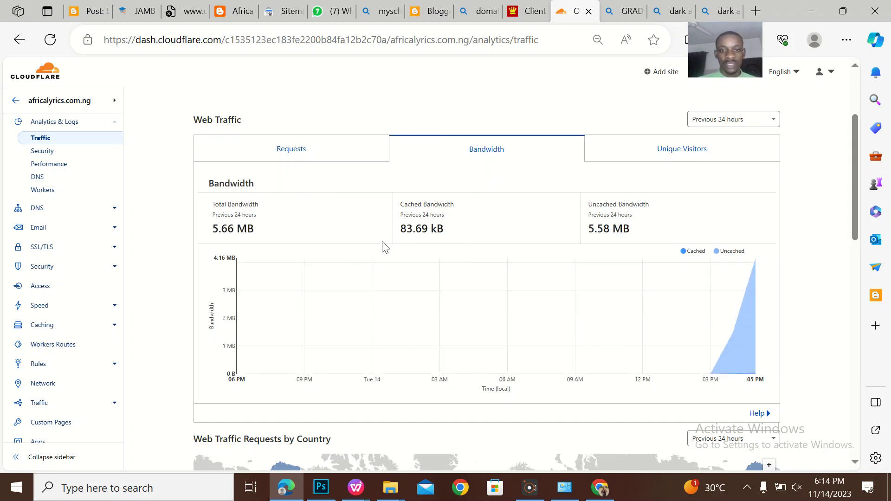
mouse_move(506, 309)
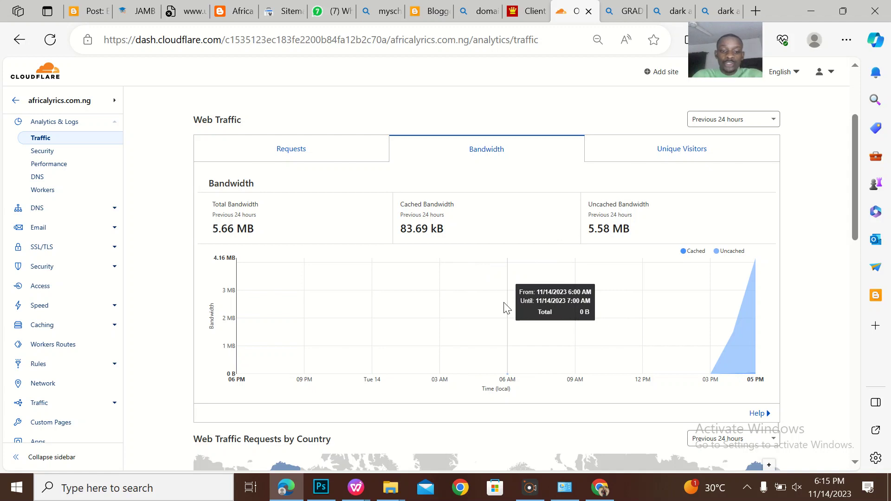
scroll(503, 307, down, 4)
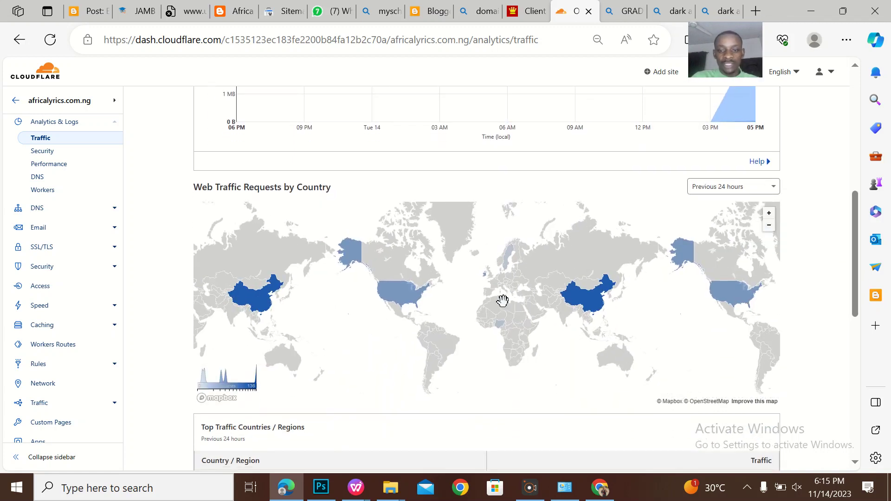
scroll(502, 301, down, 2)
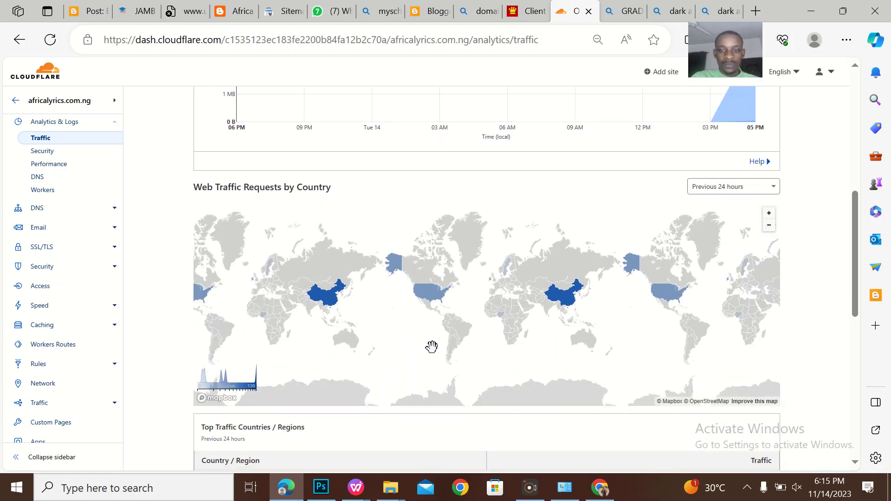
scroll(289, 426, down, 4)
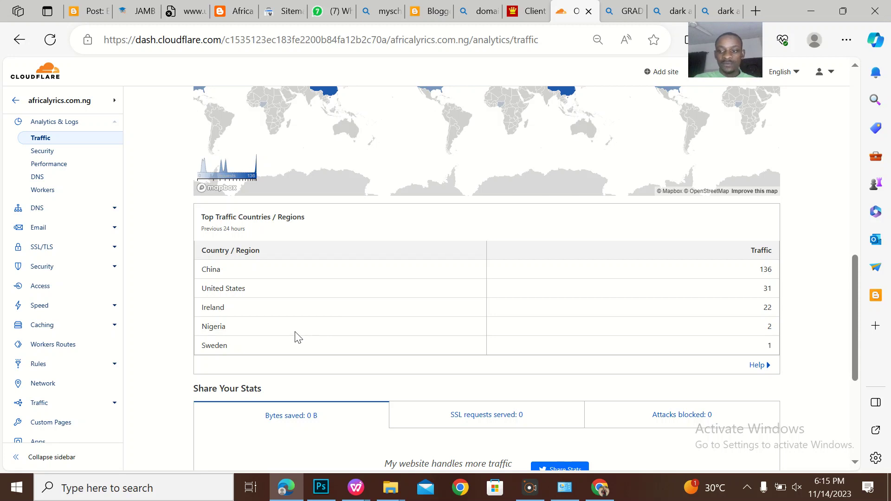
scroll(298, 337, down, 3)
scroll(376, 324, up, 5)
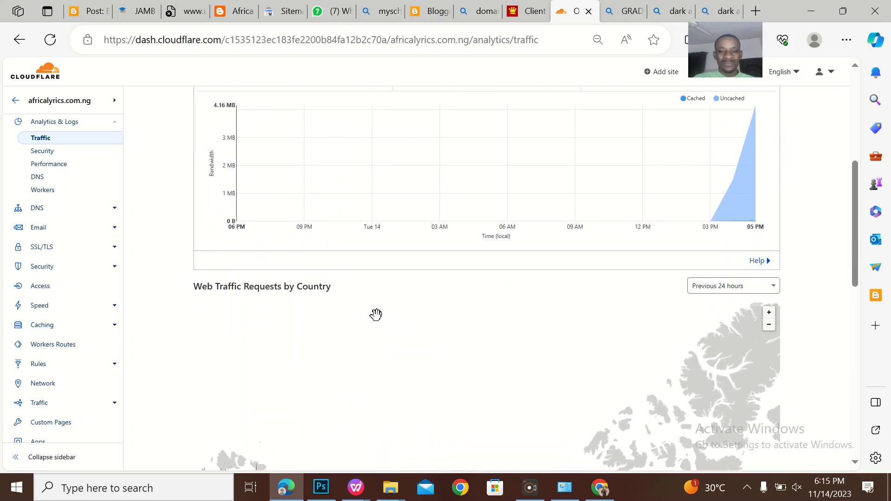
scroll(403, 229, up, 5)
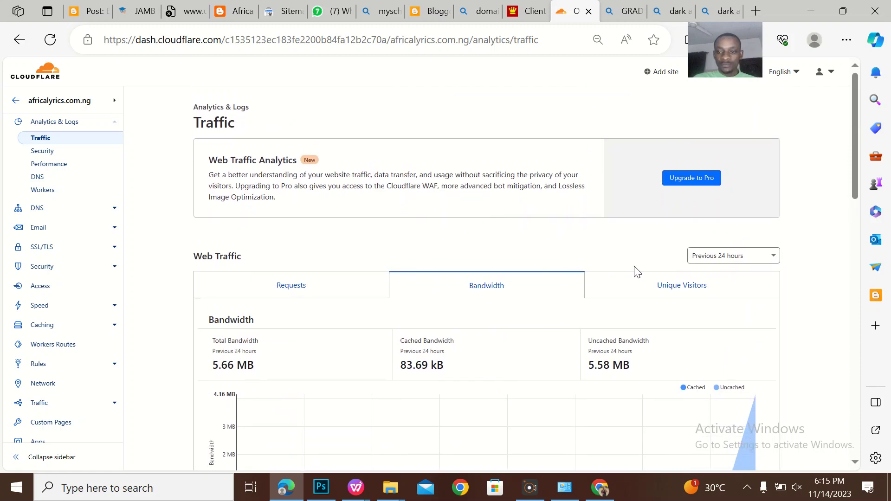
Step: Switch Web Traffic to Unique Visitors: 56 total, maximum 32 and minimum 0 per hour
click(687, 287)
scroll(471, 294, down, 1)
scroll(471, 294, down, 3)
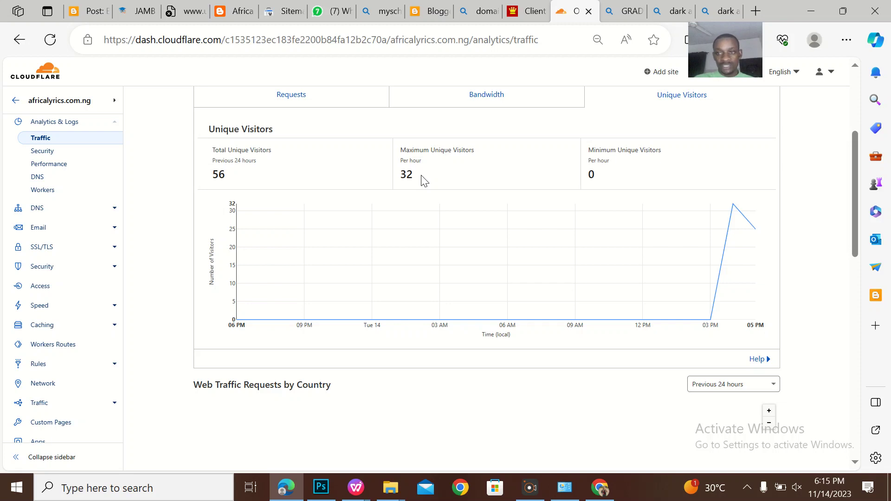
scroll(420, 180, up, 5)
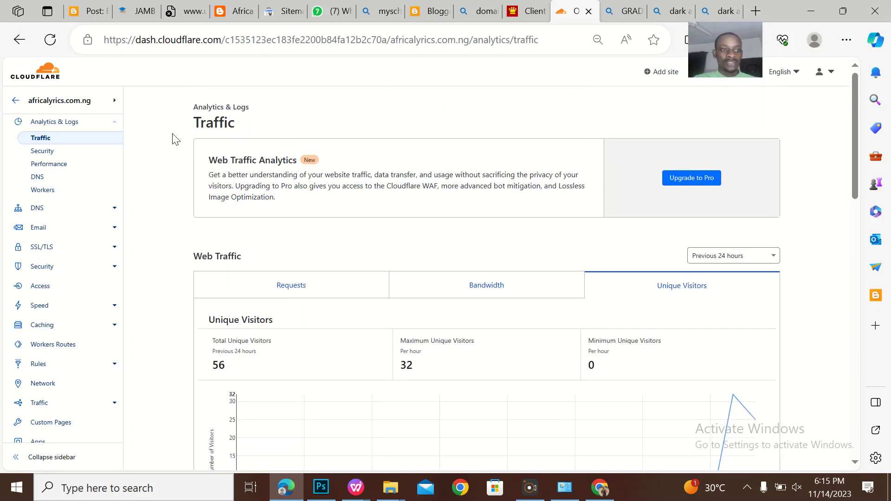
Step: Leave africalyrics.com.ng for the Home list of three sites and expand Security Center
click(15, 100)
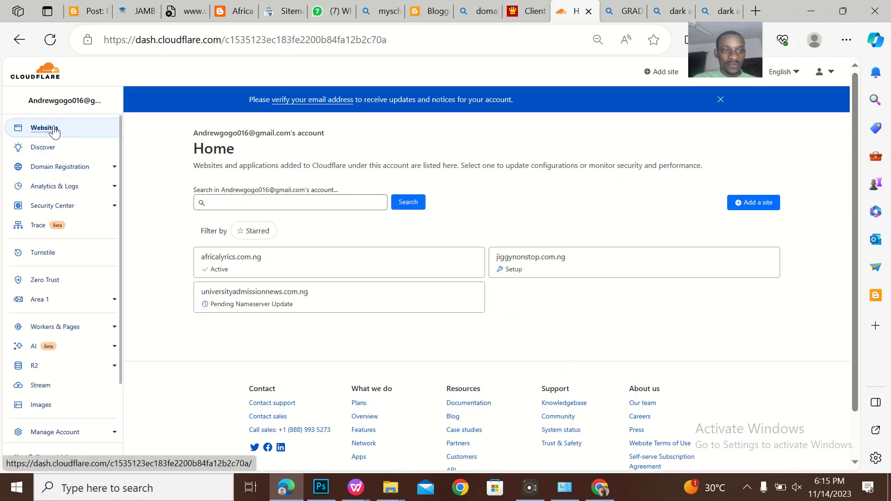
click(44, 127)
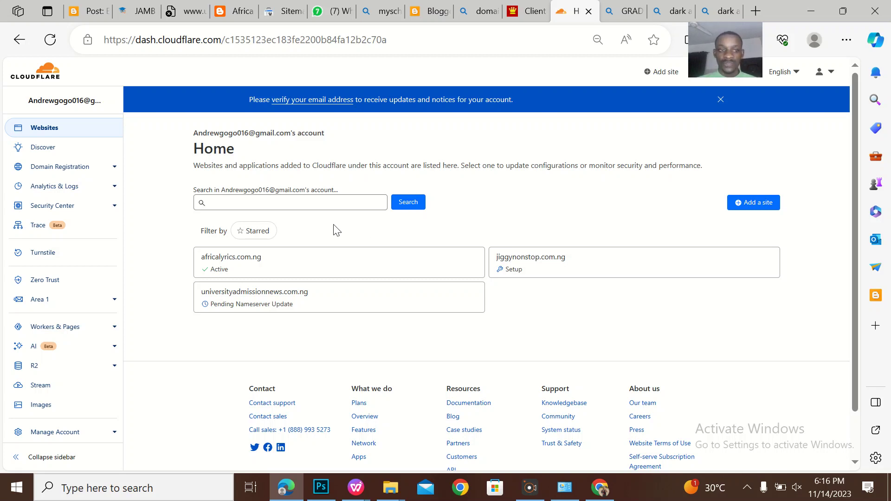
click(114, 205)
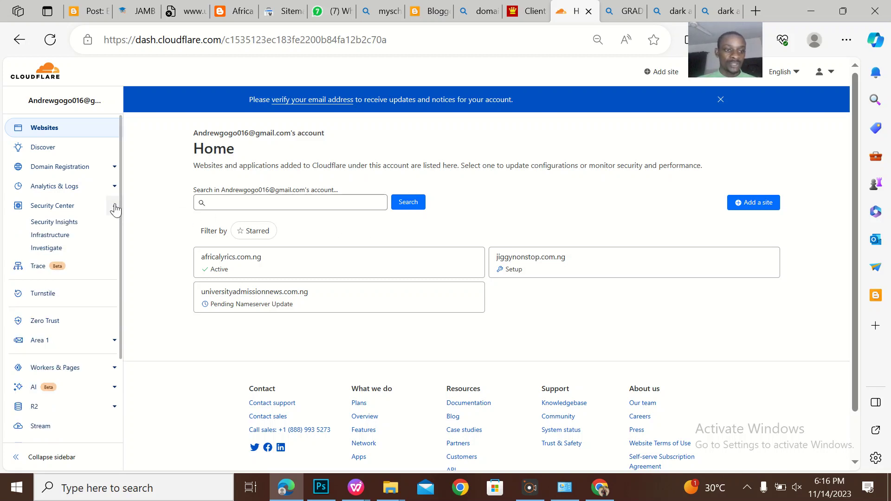
Step: View the Security Insights page, which shows data-fetch errors, then return to the Websites list
click(58, 221)
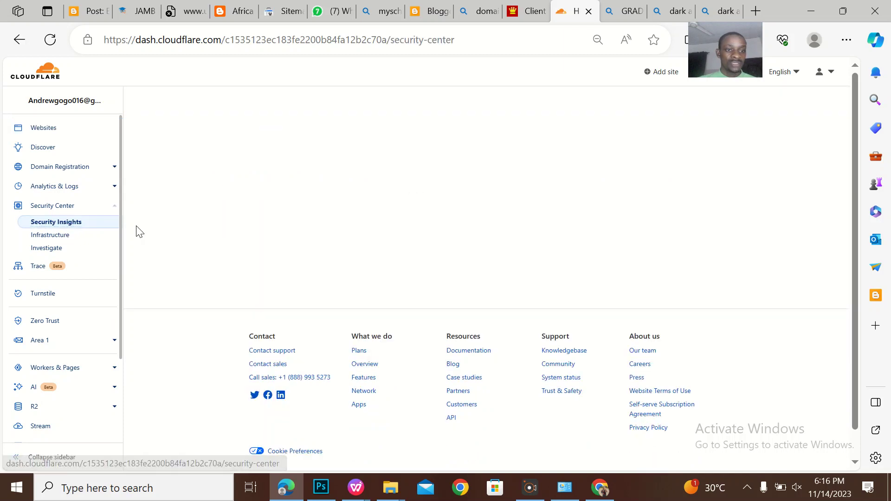
scroll(349, 292, down, 3)
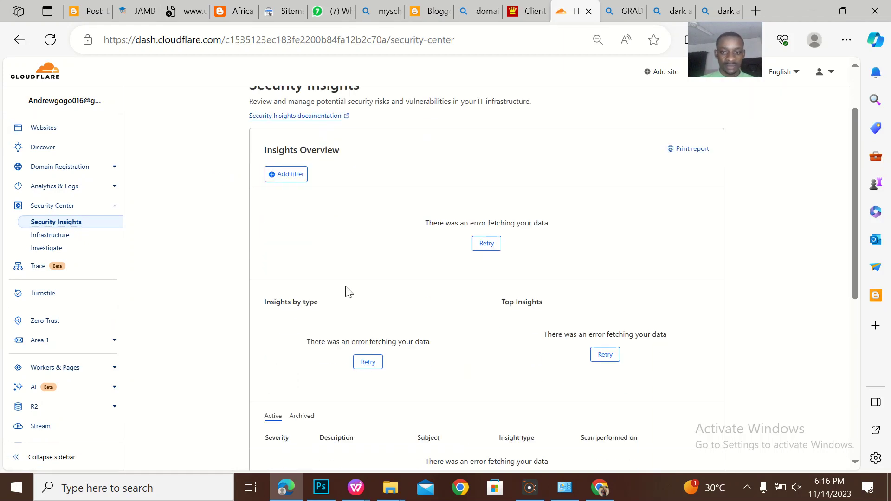
scroll(348, 291, down, 2)
scroll(348, 292, up, 5)
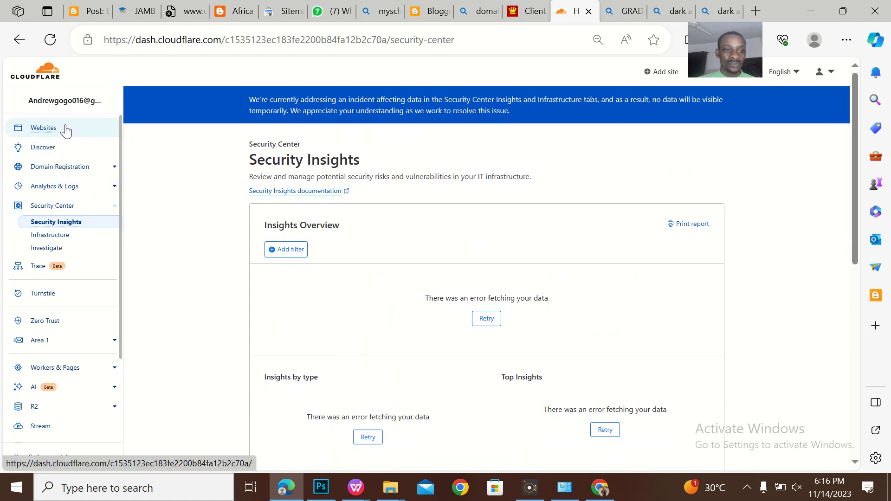
click(44, 128)
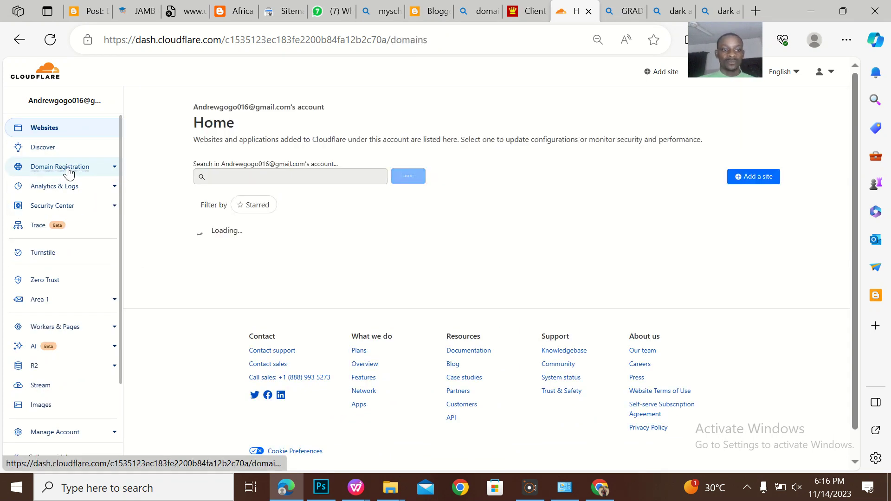
Step: Open Register Domains under Domain Registration, which asks for the account email to be verified
click(60, 166)
click(56, 196)
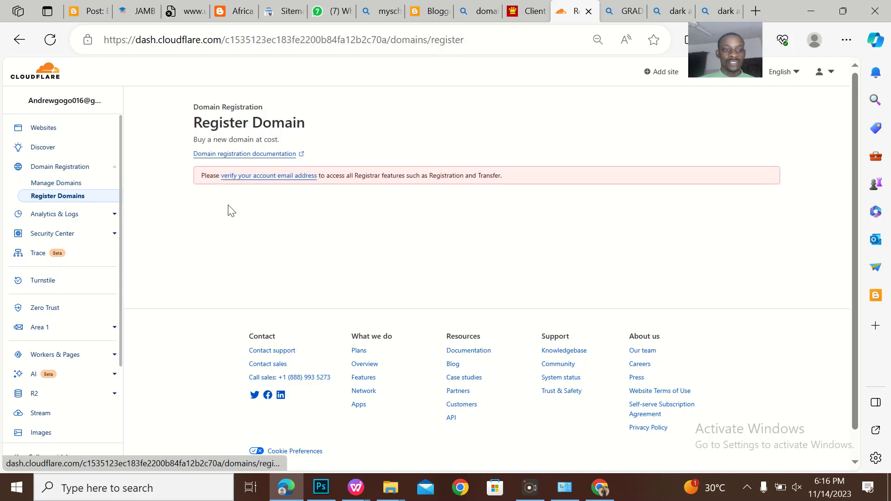